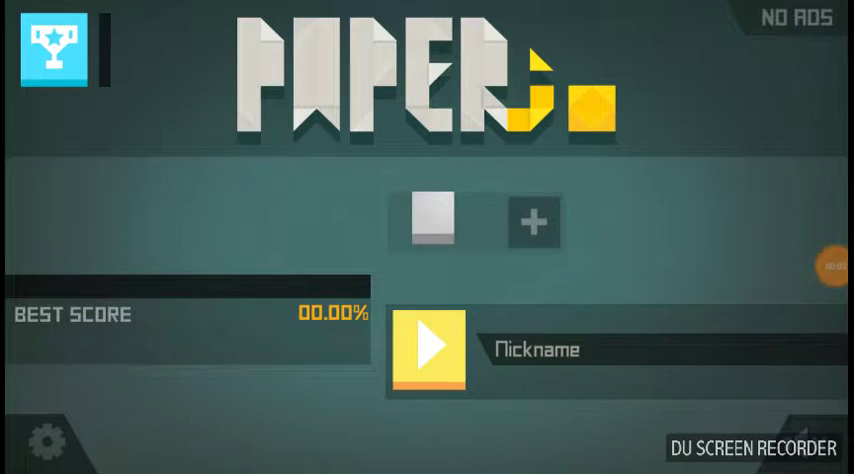
- Set the player nickname to 'EchoTheGekko' on the main menu
{"action": "left_click", "coordinate": [660, 349]}
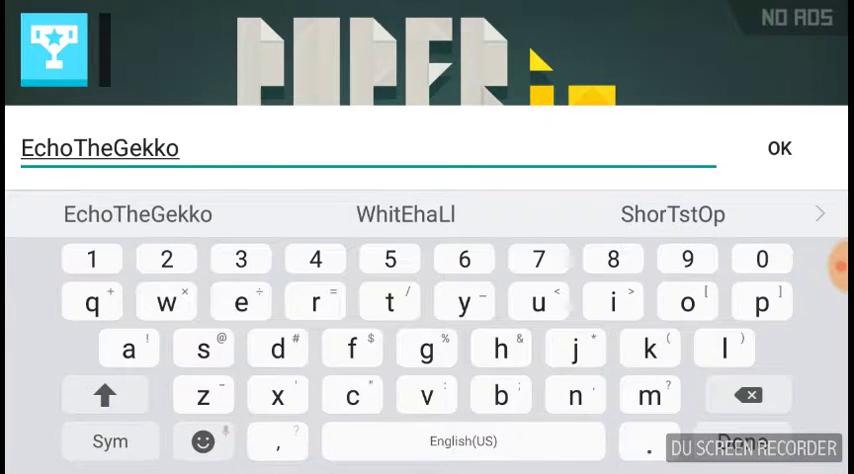
{"action": "left_click", "coordinate": [780, 148]}
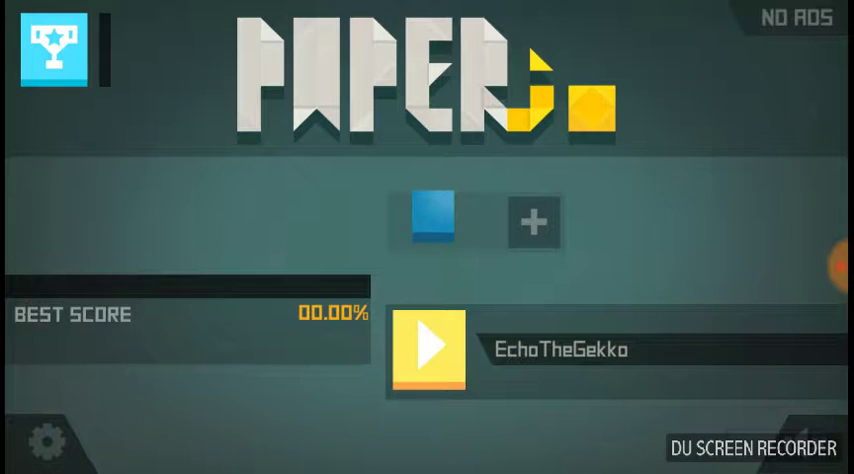
- Start a round and play until Game Over at 6.31% territory
{"action": "left_click", "coordinate": [429, 349]}
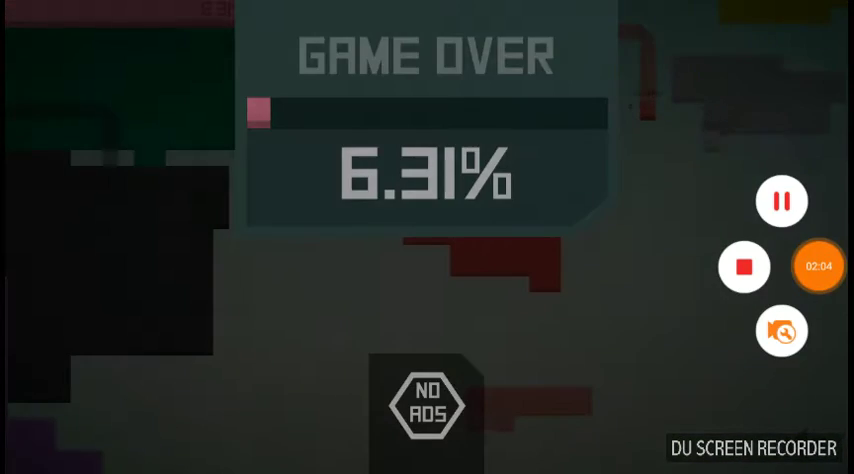
- Dismiss Game Over and start another round, reaching 5.79% territory
{"action": "left_click", "coordinate": [427, 300]}
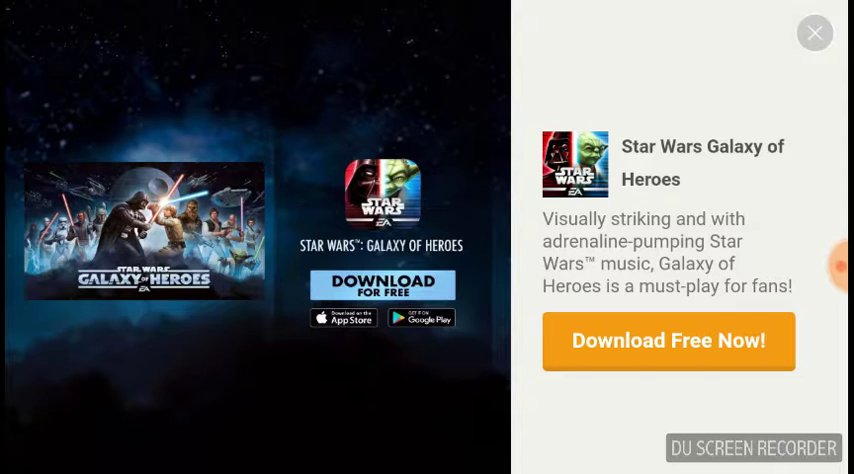
- Close the ad, then answer the trivia ad's president question with Trump
{"action": "left_click", "coordinate": [815, 33]}
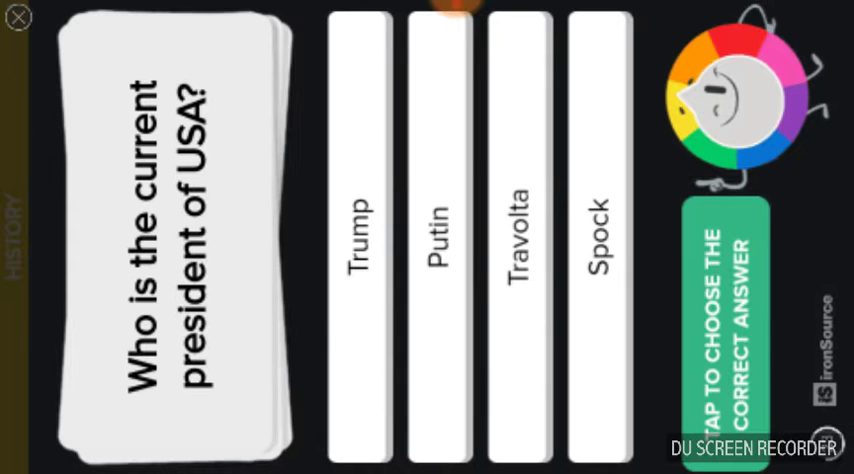
{"action": "left_click", "coordinate": [359, 237]}
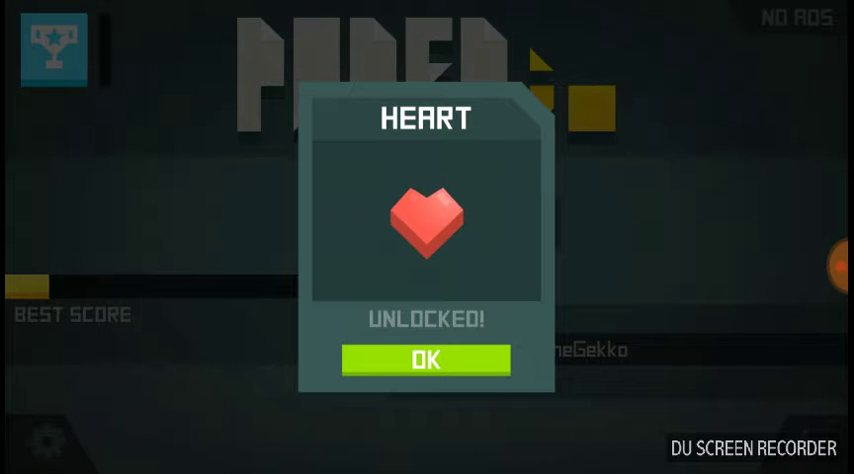
- Acknowledge the HEART UNLOCKED! popup to return to the main menu
{"action": "left_click", "coordinate": [426, 360]}
- Play a round until dying at 0.64% with one kill
{"action": "left_click", "coordinate": [428, 348]}
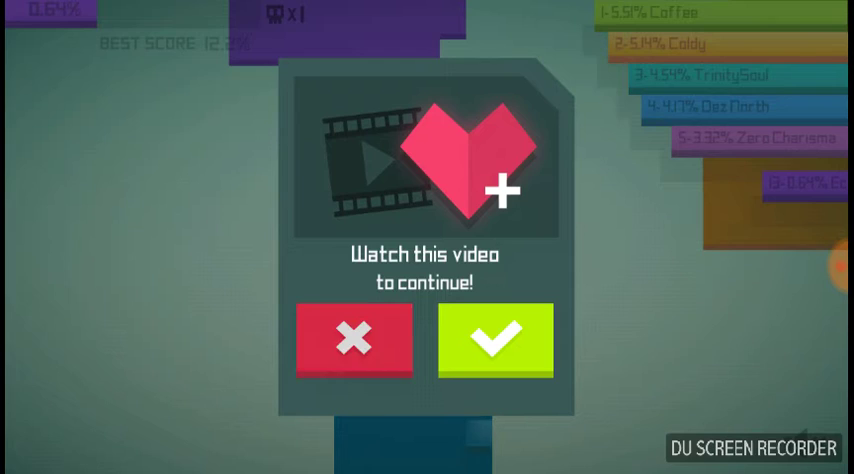
- Decline the watch-video continue offer to reach the 0.64% Game Over screen
{"action": "left_click", "coordinate": [354, 340]}
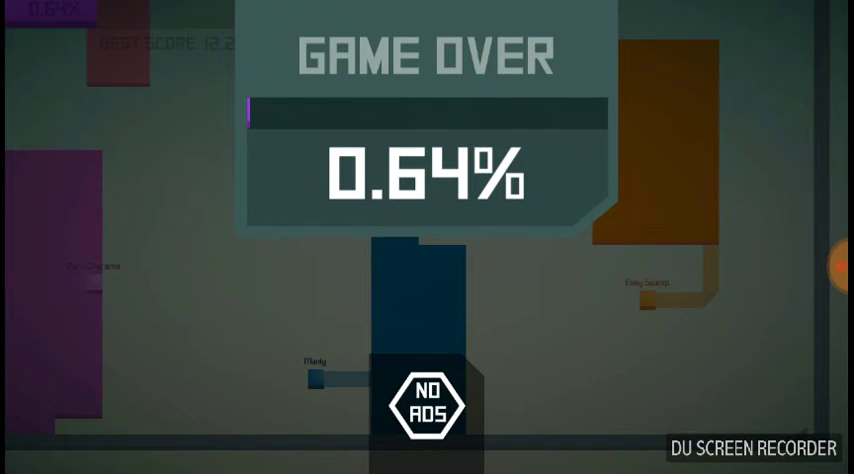